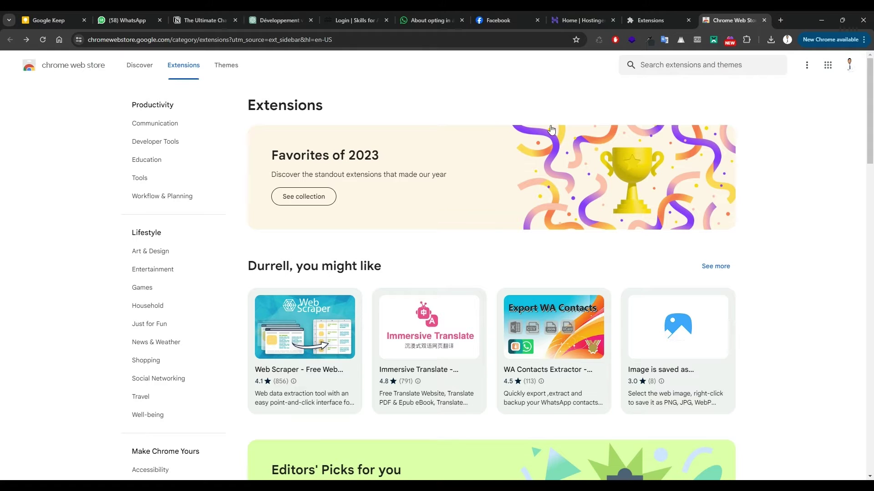
Search the Chrome Web Store for "waxp" and review the WAXP - Contacts Exporter for WhatsApp extension page.
left_click(670, 66)
type("waxp")
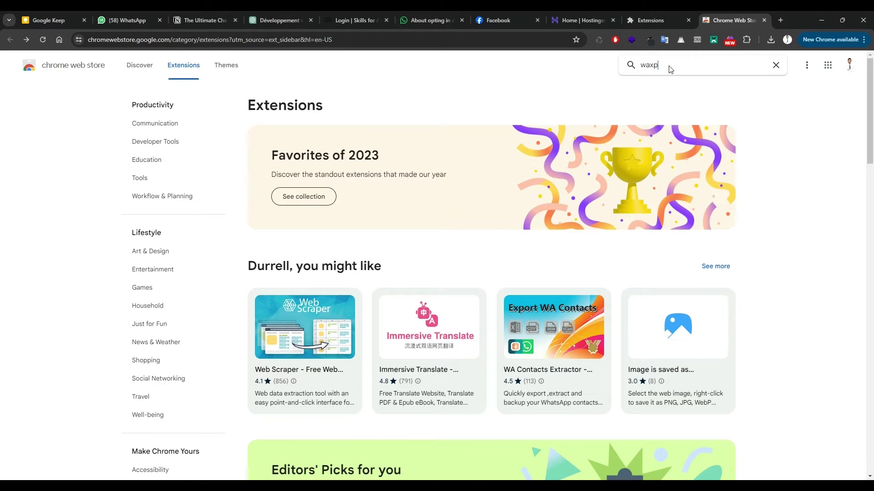
key("Return")
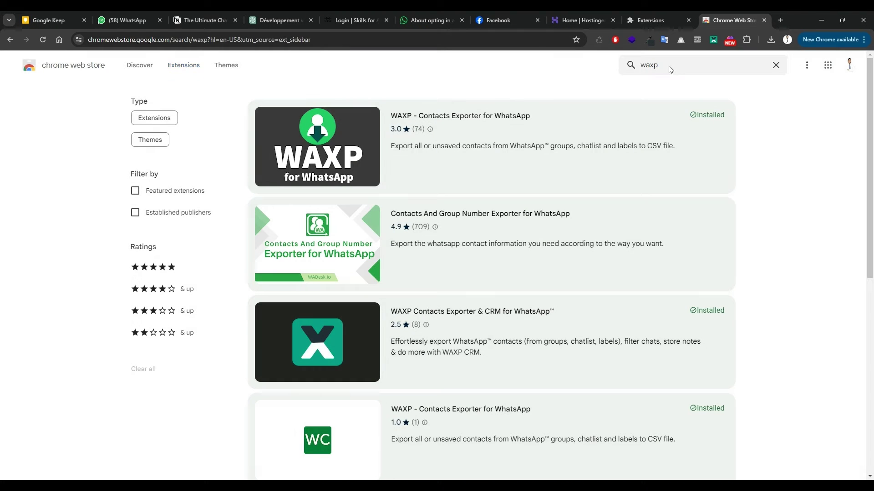
left_click(474, 121)
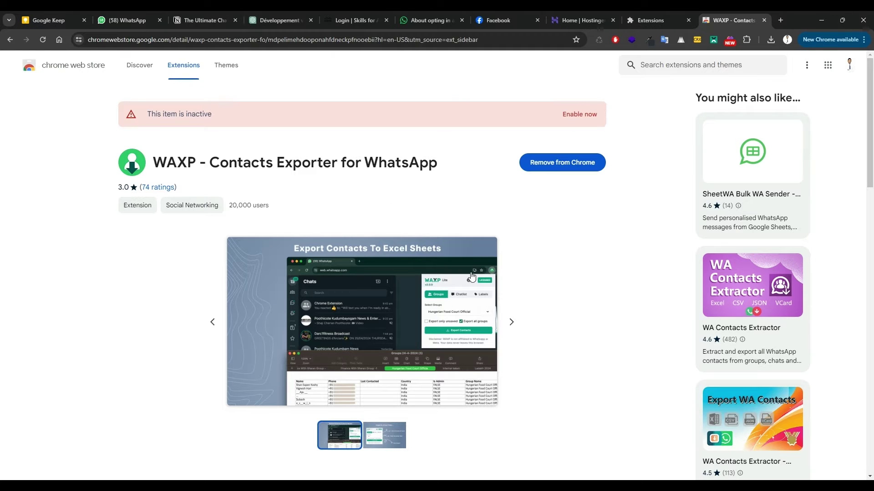
scroll(471, 277, "down", 2)
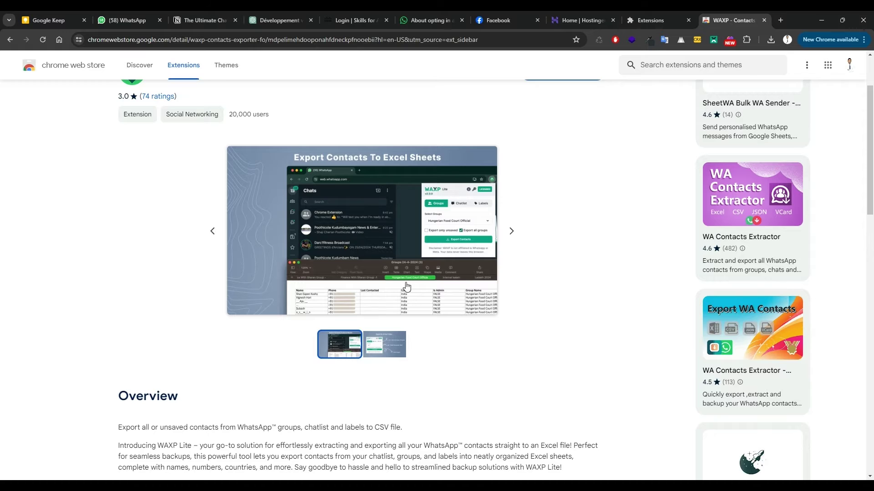
scroll(406, 288, "up", 2)
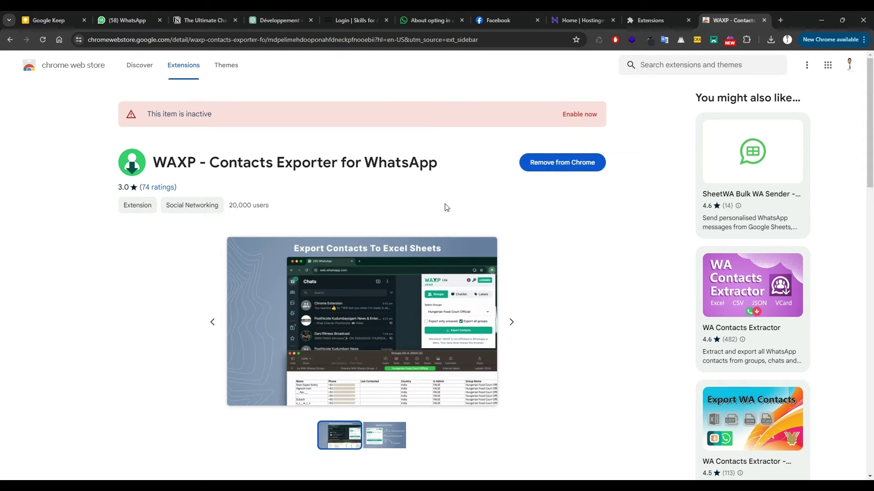
Launch WhatsApp Web from the WAXP extension, close the duplicate page and return to the WhatsApp page already open.
left_click(713, 41)
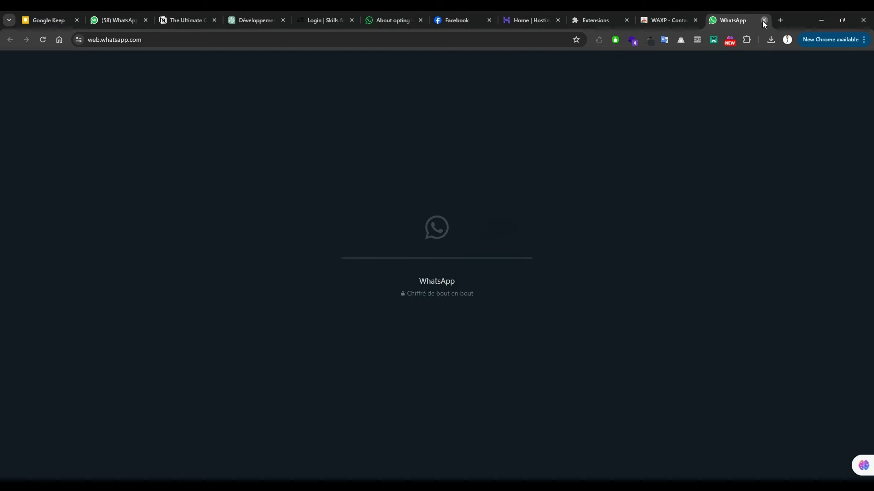
left_click(763, 21)
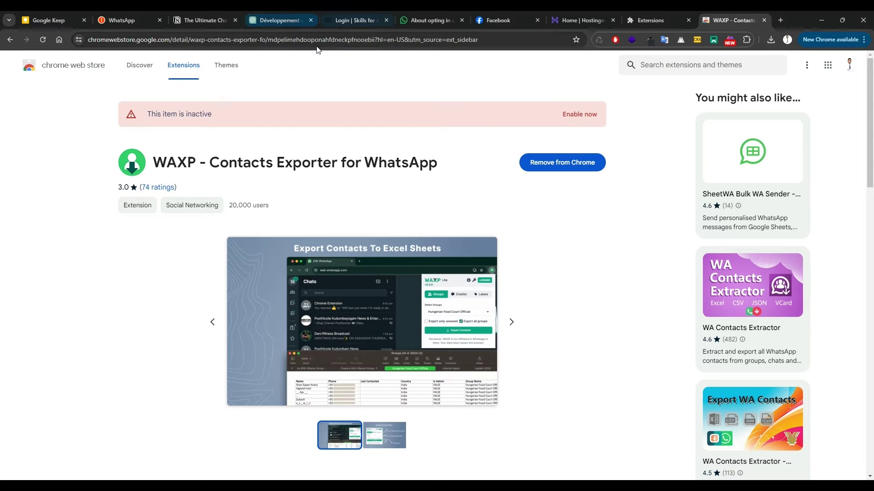
left_click(116, 13)
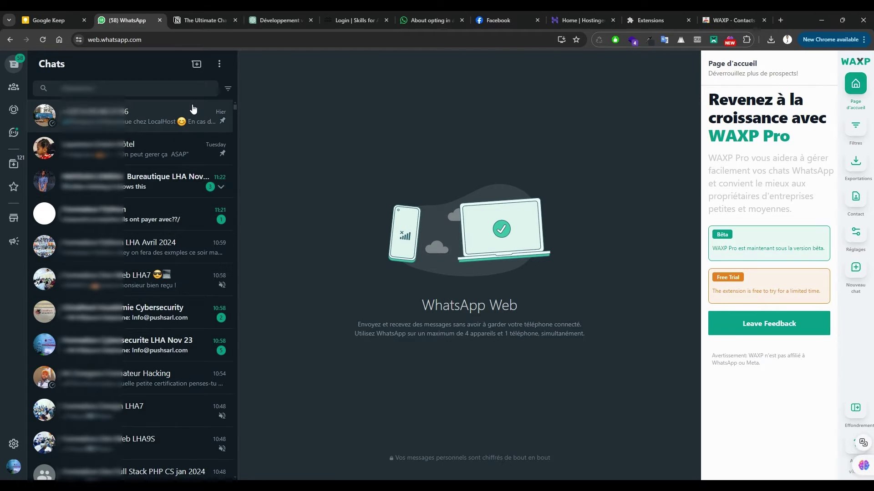
Look through the WhatsApp labels (Étiquettes) and open the Optisales label.
left_click(219, 64)
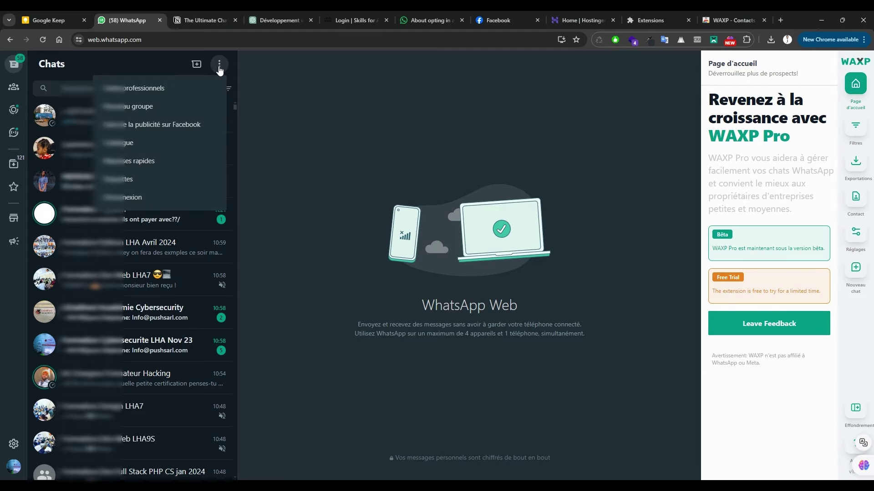
left_click(147, 182)
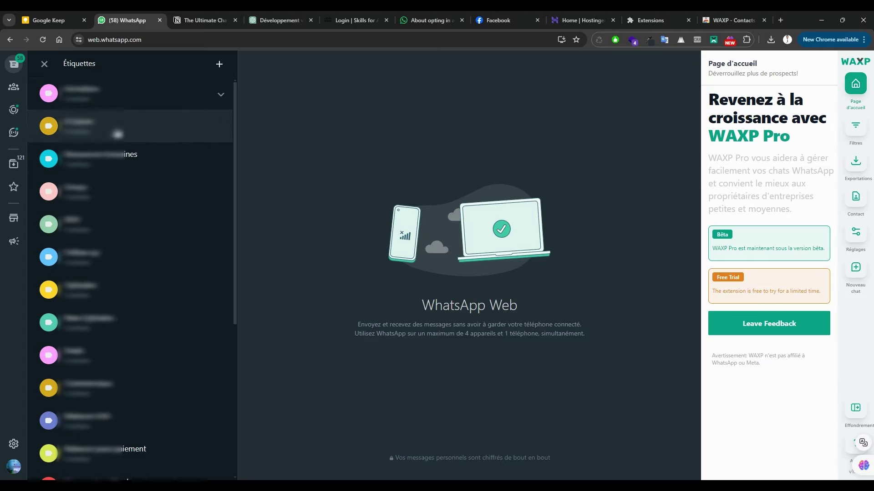
scroll(109, 276, "down", 5)
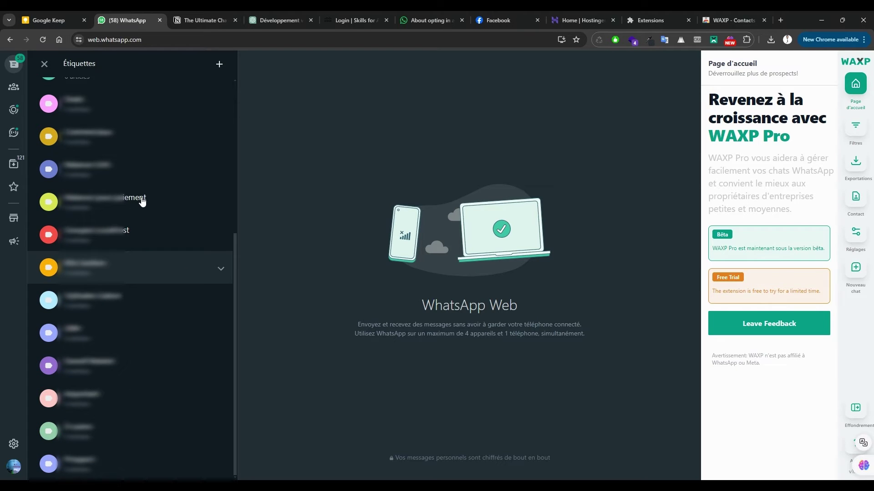
scroll(211, 236, "up", 5)
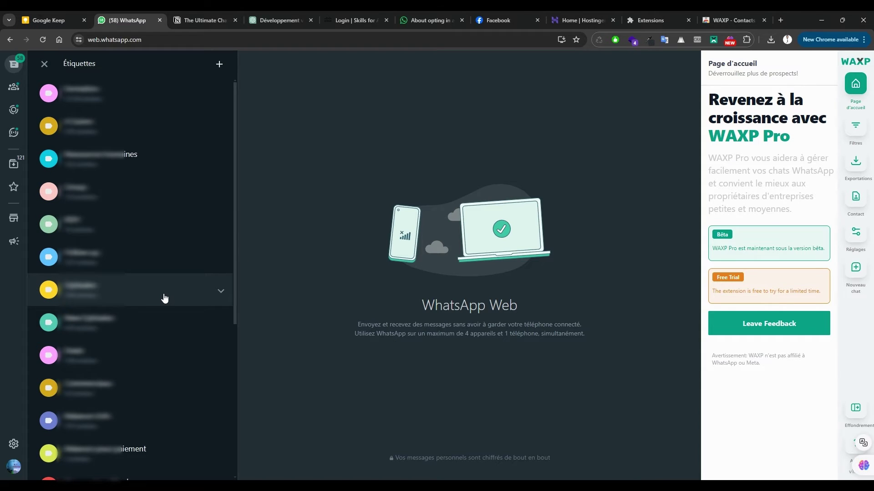
left_click(117, 291)
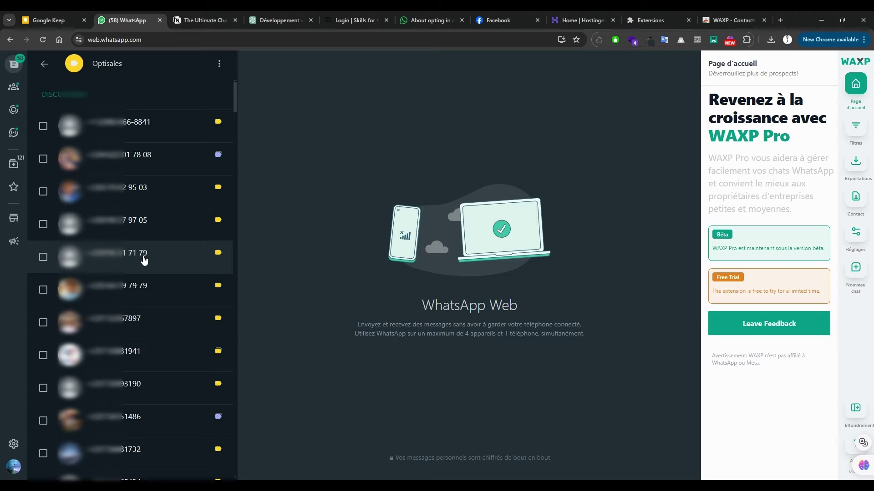
Review the contacts in the Optisales label and set the WAXP export source to Étiquette actuelle with Optisales.
scroll(143, 260, "down", 15)
scroll(150, 275, "down", 15)
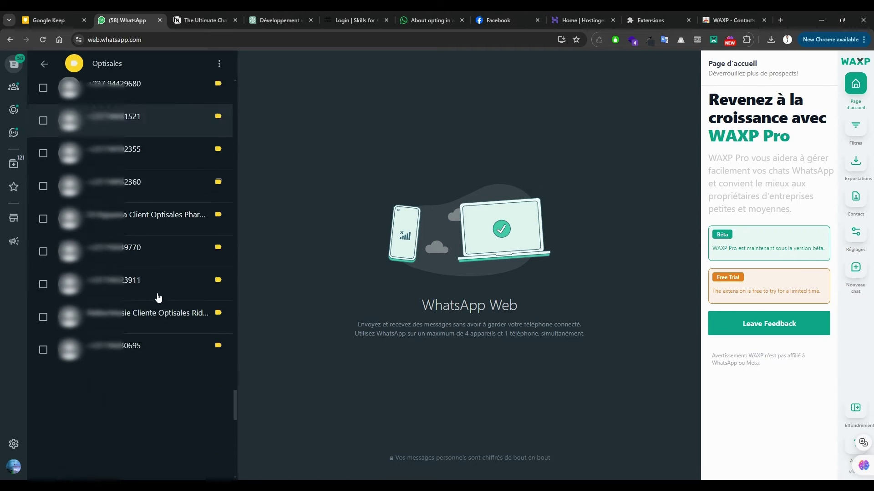
scroll(158, 297, "down", 7)
scroll(160, 293, "up", 20)
scroll(162, 182, "up", 5)
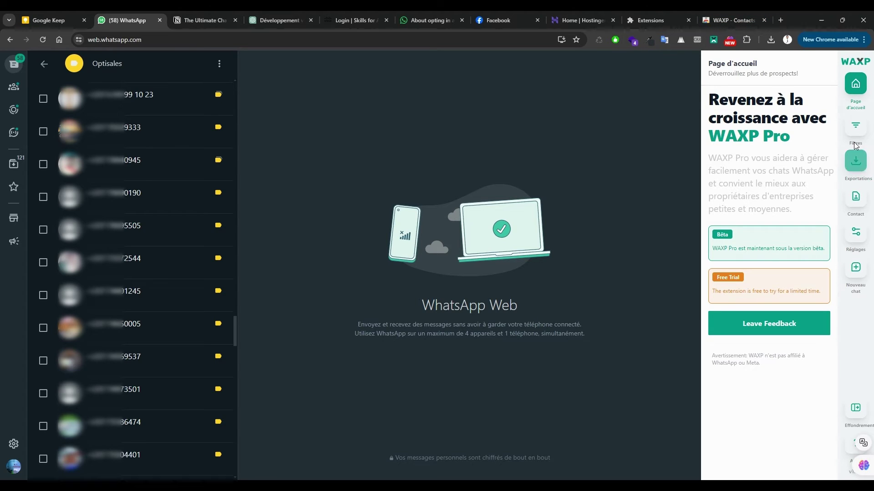
left_click(855, 168)
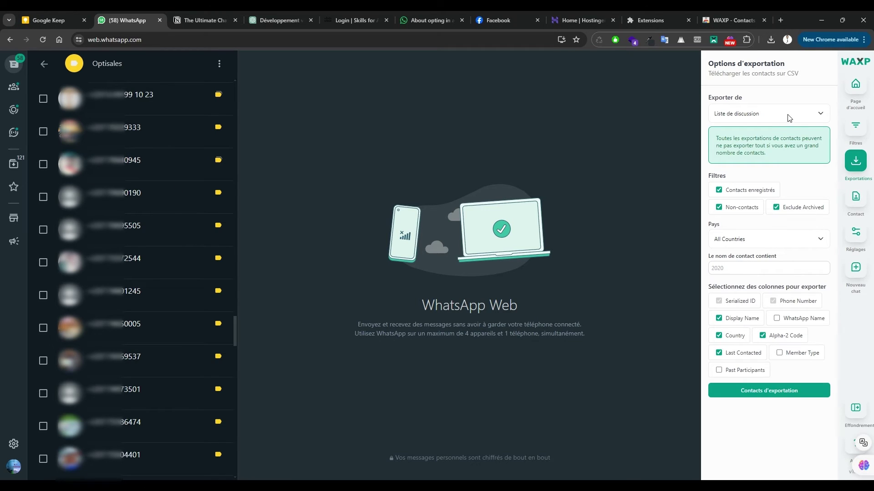
left_click(752, 156)
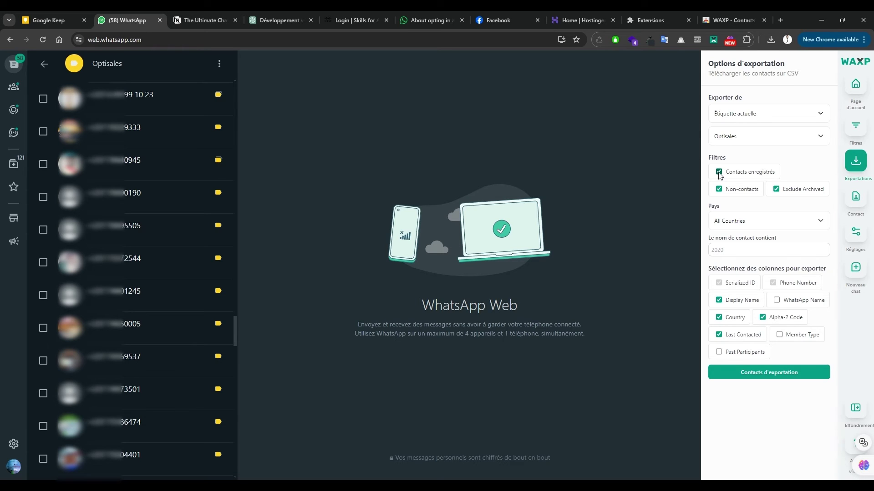
Exclude saved contacts (Contacts enregistrés) from the WAXP export and export the Optisales label's contacts.
scroll(146, 195, "up", 10)
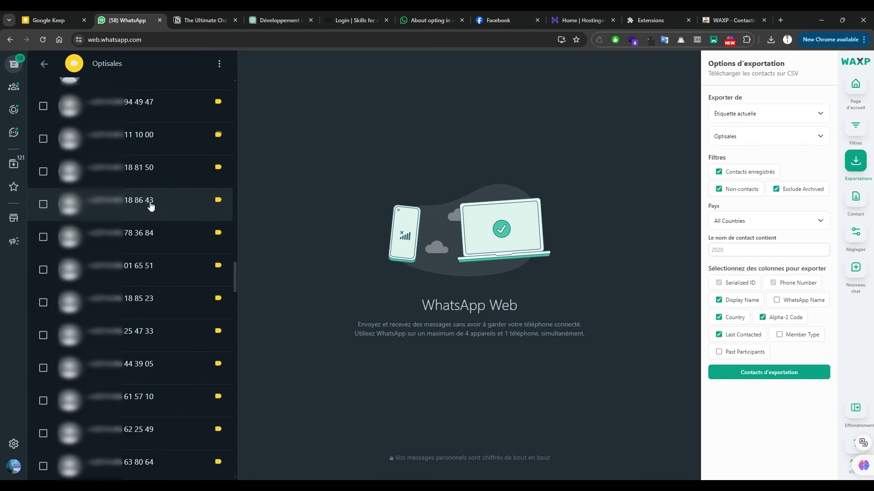
scroll(155, 207, "up", 5)
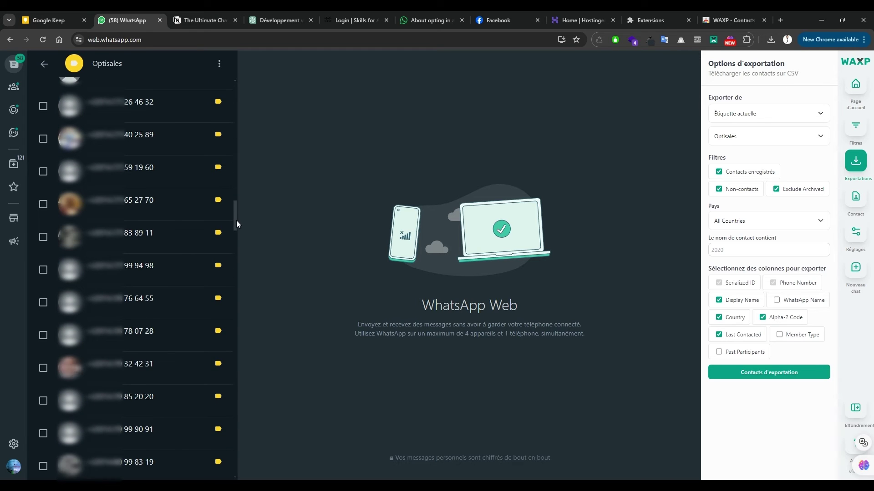
left_click_drag(235, 223, 237, 378)
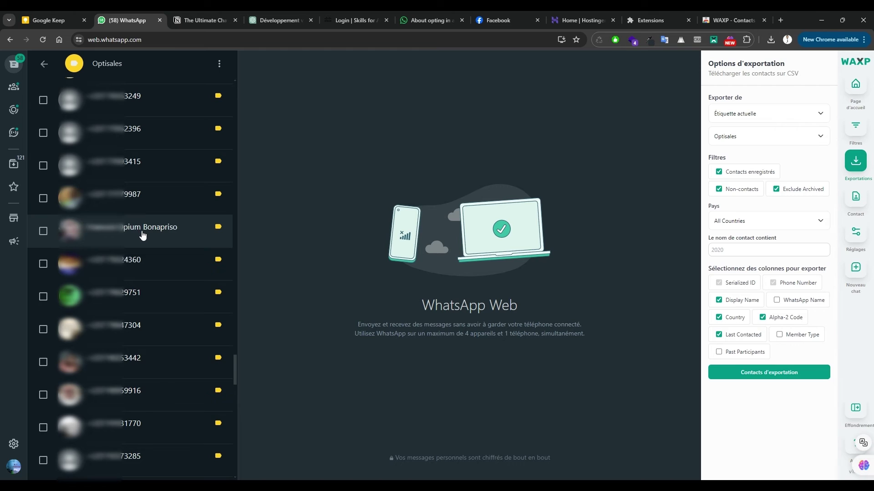
scroll(167, 273, "down", 10)
scroll(170, 277, "up", 2)
scroll(137, 273, "up", 3)
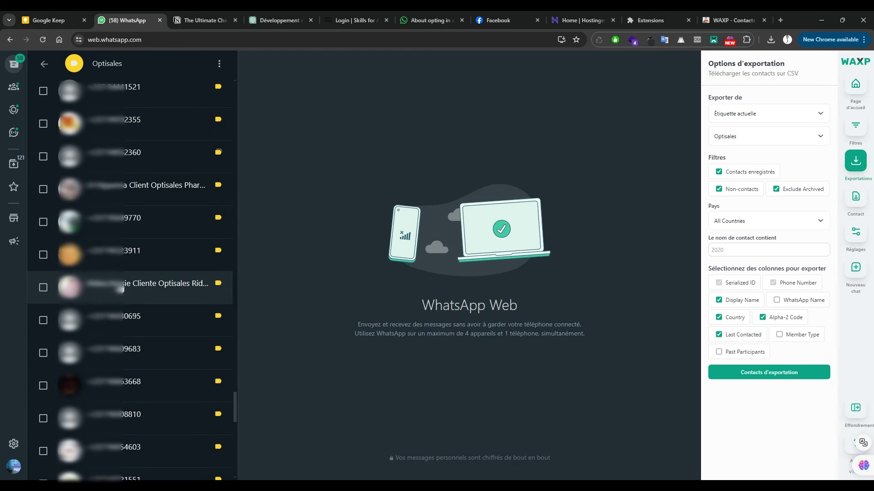
scroll(139, 197, "up", 5)
scroll(139, 197, "up", 3)
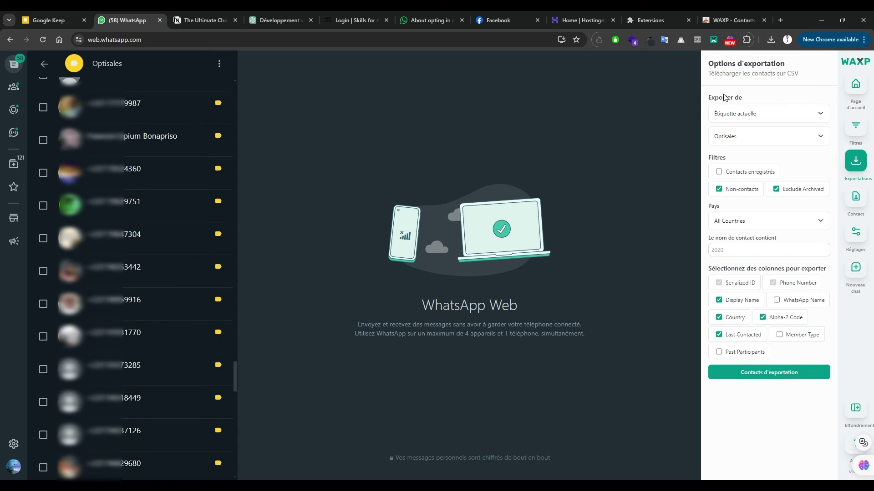
left_click(783, 374)
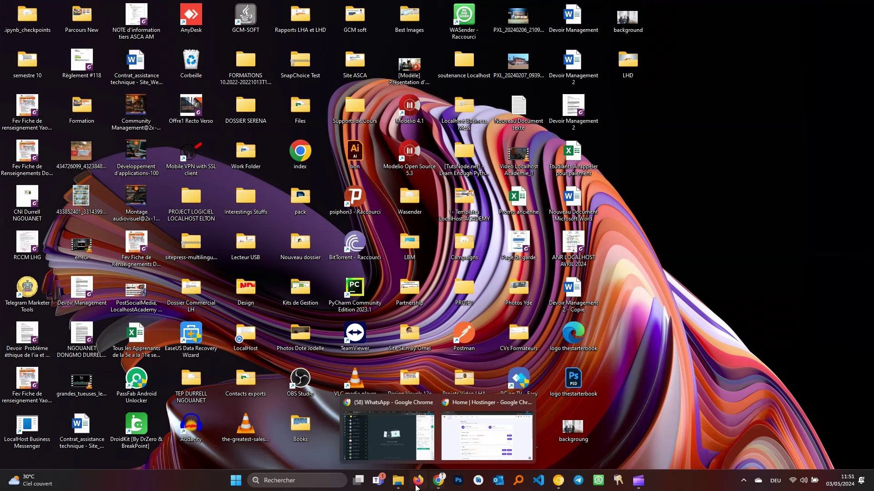
Open the exported Label-Optisales-5_3_2024 file from the Téléchargements folder in Excel and review its contact rows.
left_click(398, 423)
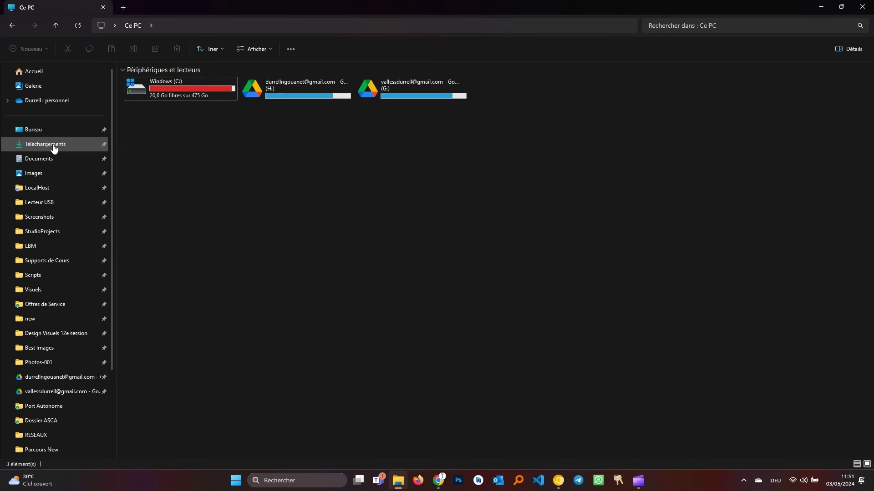
left_click(54, 145)
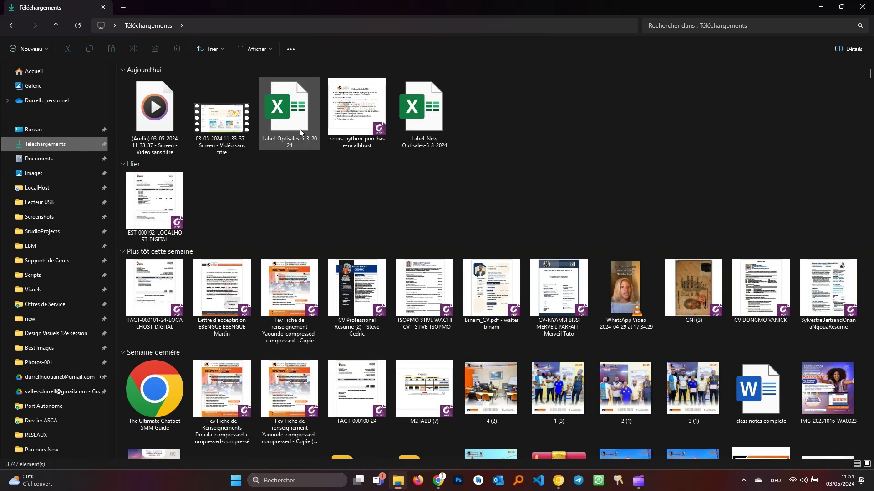
double_click(298, 128)
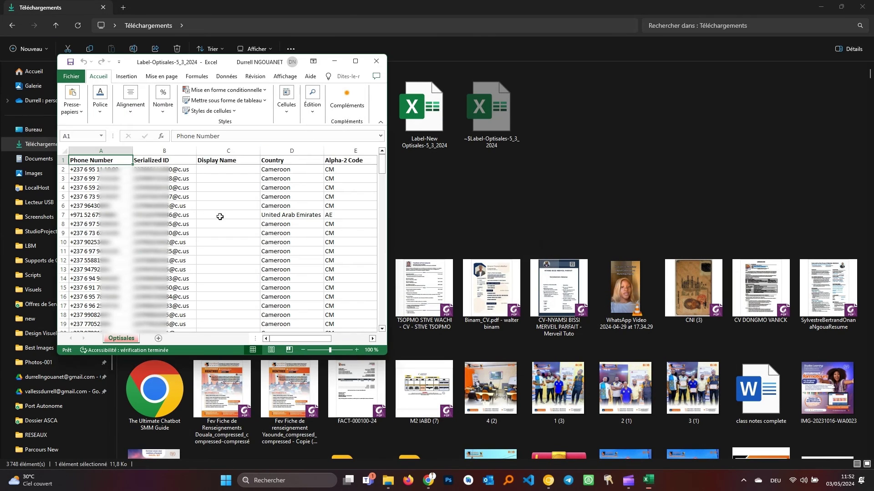
left_click(356, 61)
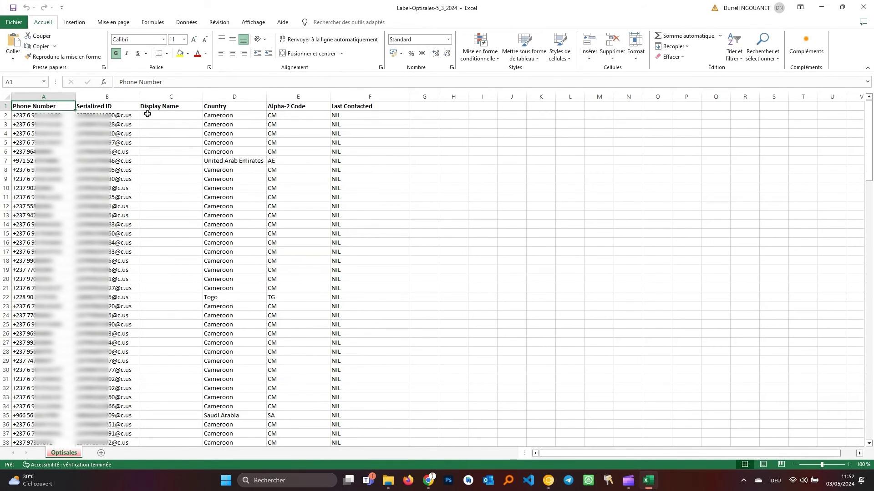
scroll(128, 142, "down", 13)
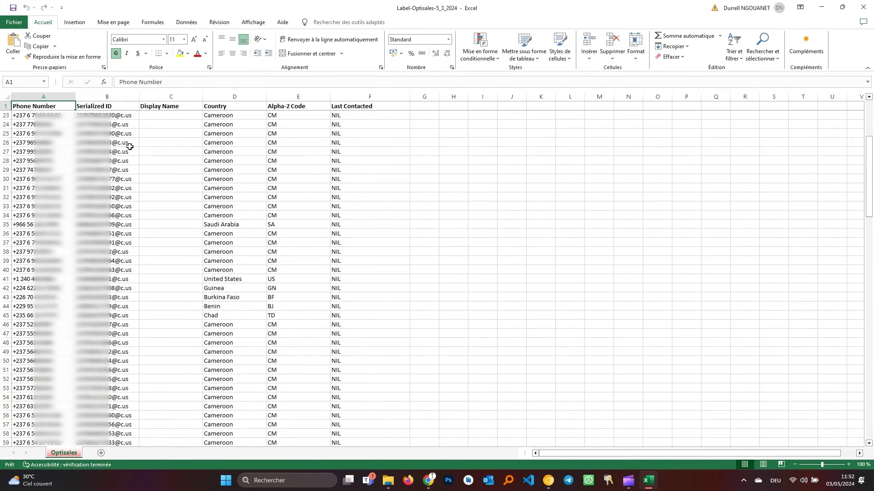
scroll(131, 144, "up", 9)
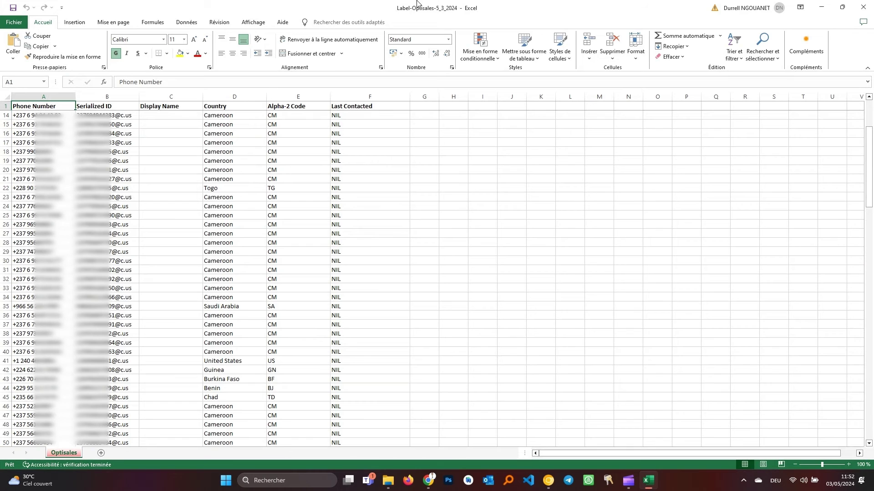
scroll(121, 245, "down", 18)
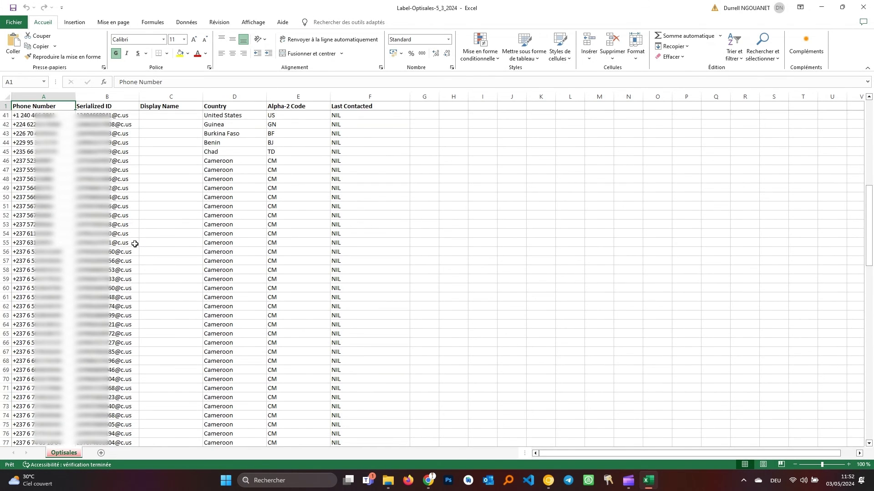
scroll(170, 237, "down", 20)
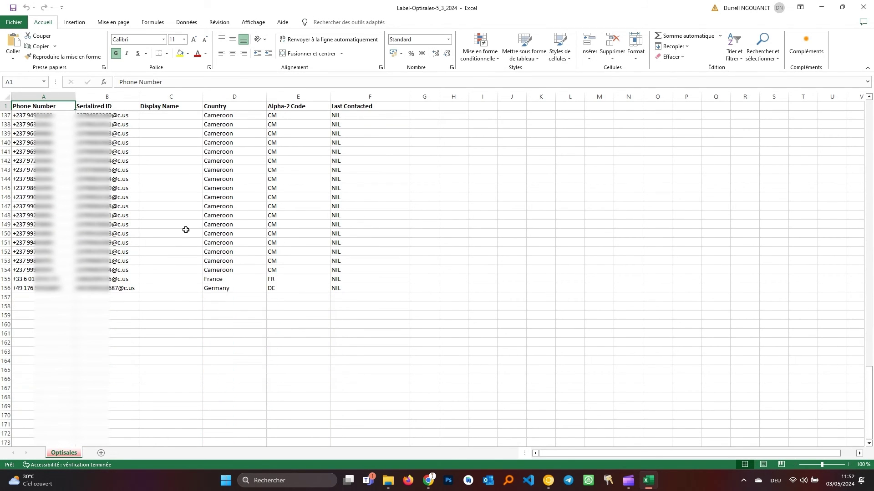
scroll(428, 227, "up", 20)
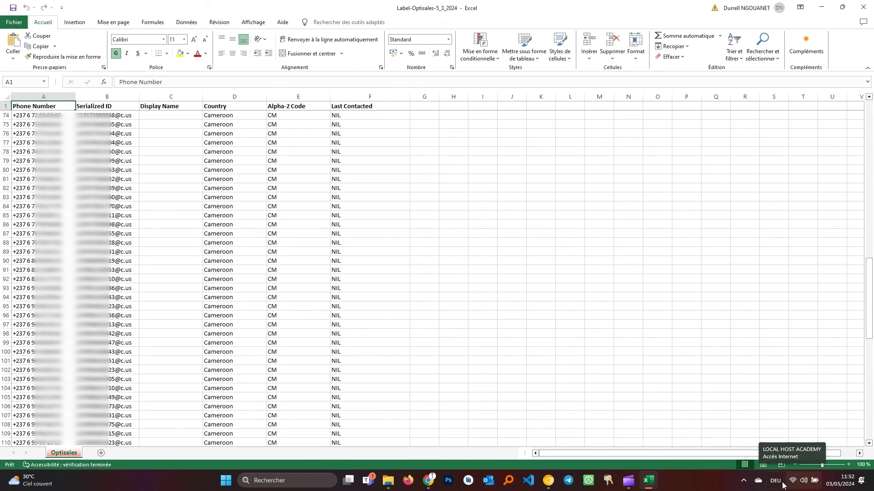
left_click(742, 482)
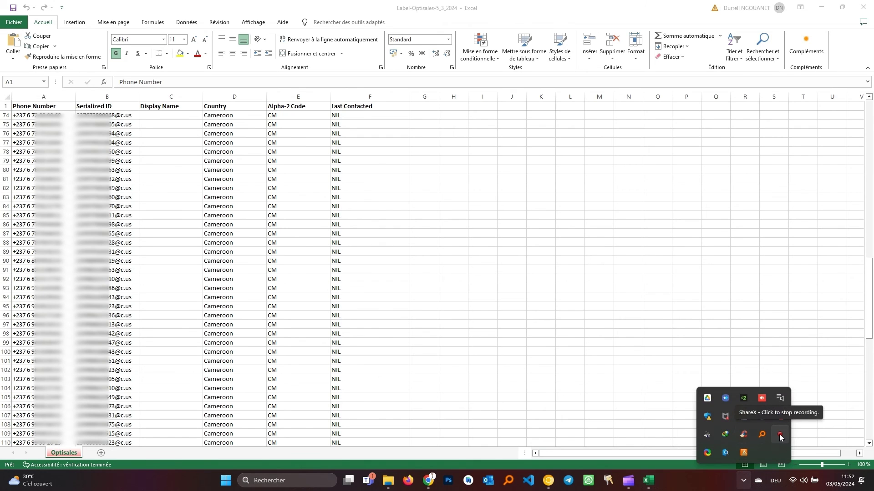
left_click(779, 434)
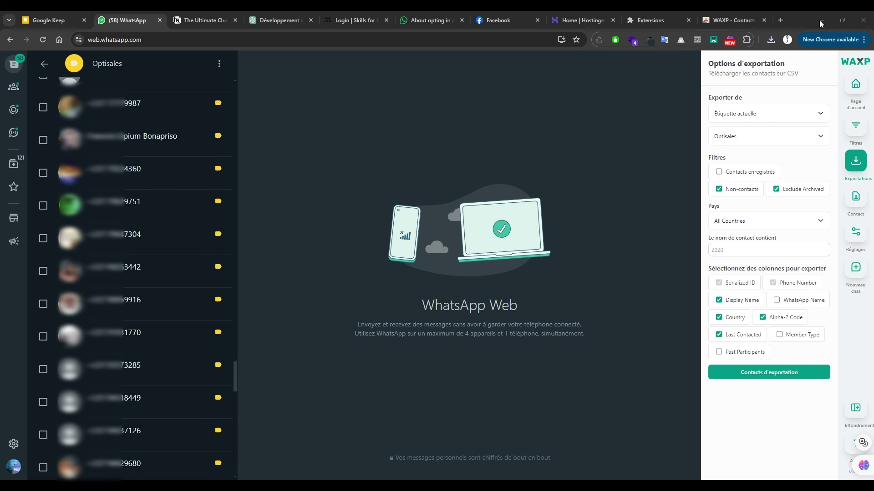
left_click(708, 97)
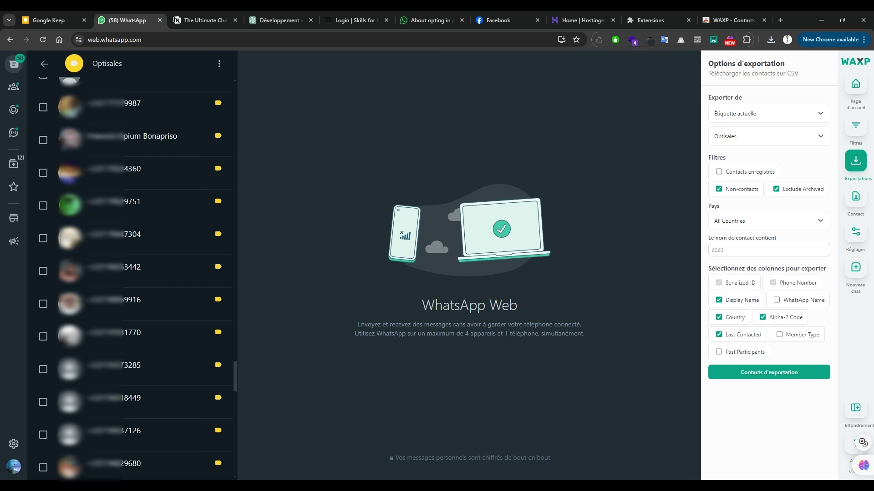
key("alt+Tab")
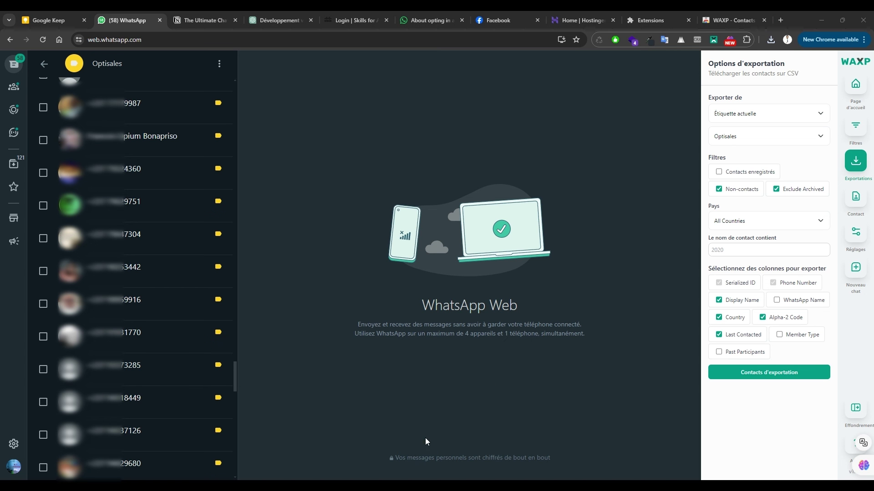